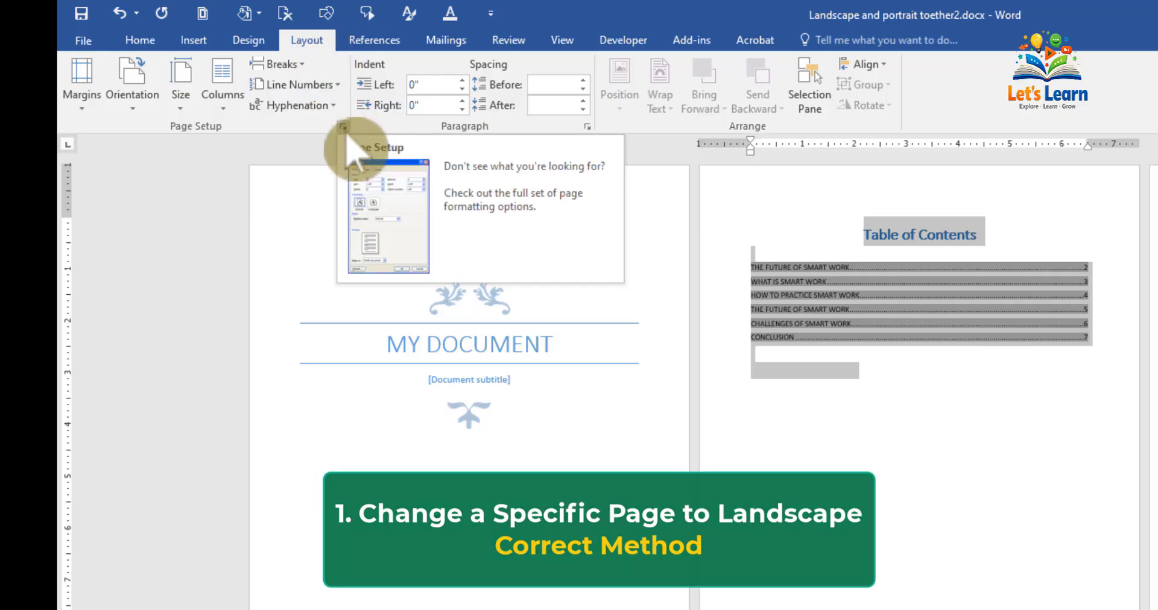
Change the selected table of contents page to landscape, applying the page setup to the selected text only
left_click(343, 126)
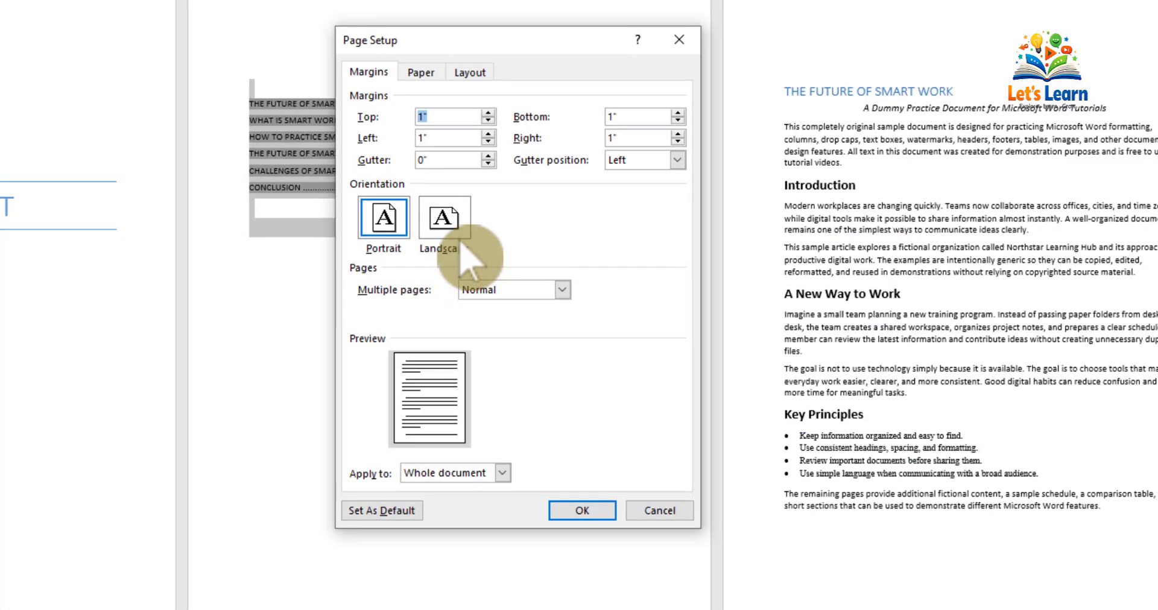
left_click(462, 247)
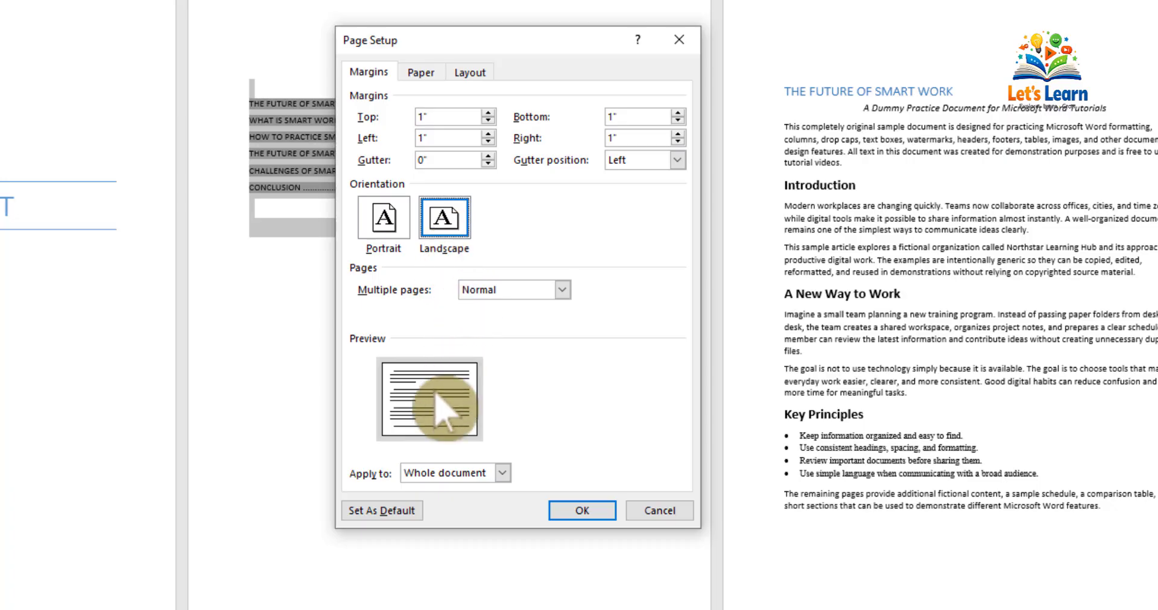
left_click(489, 475)
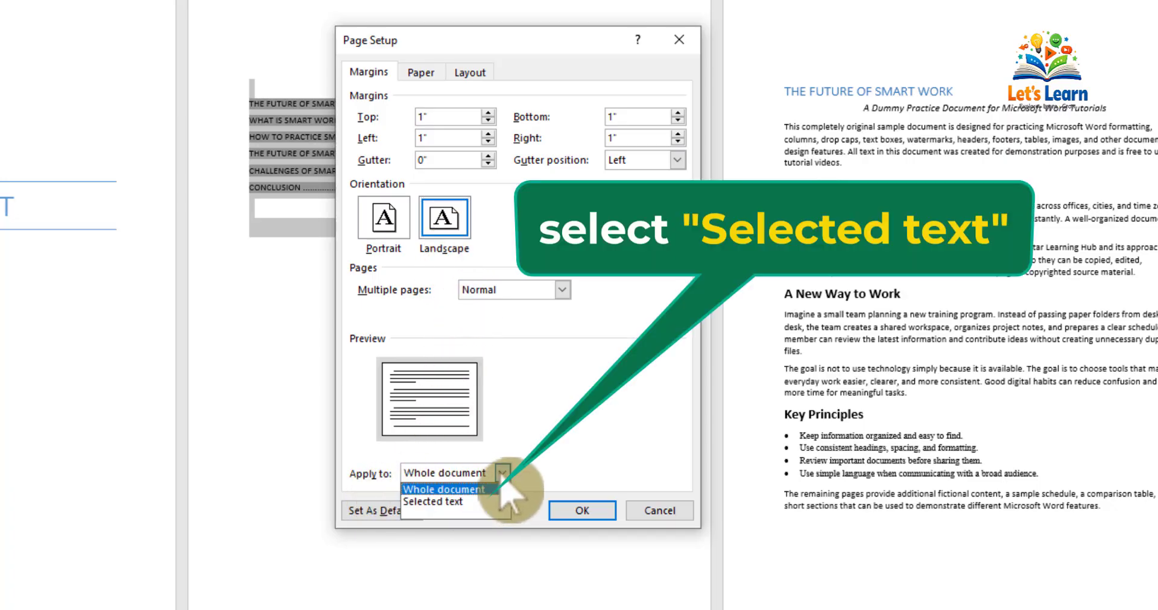
left_click(468, 502)
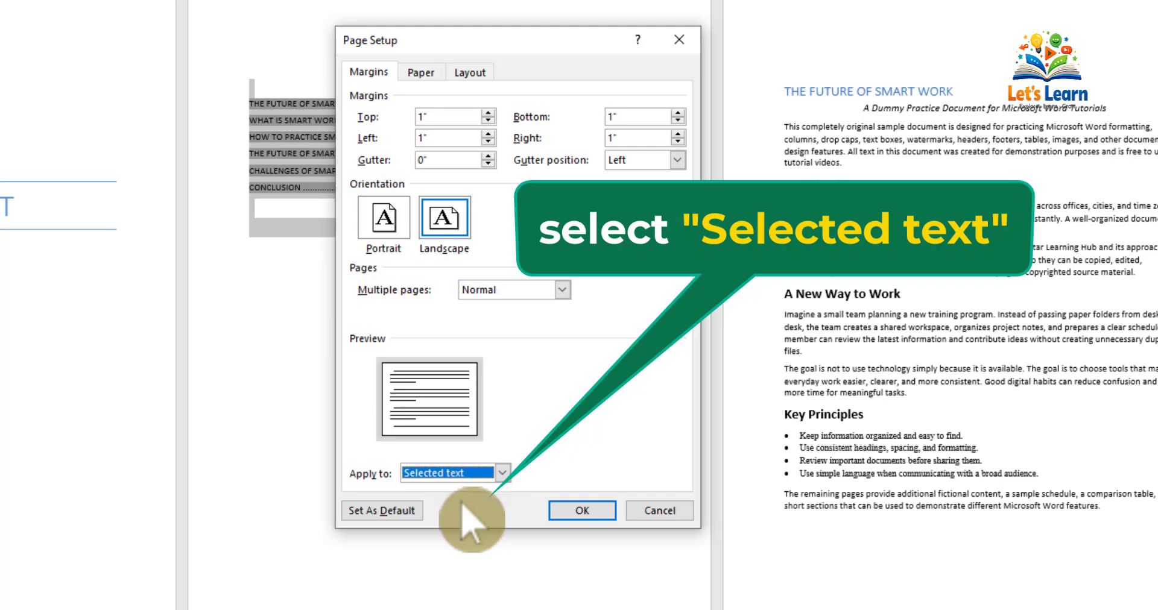
left_click(576, 511)
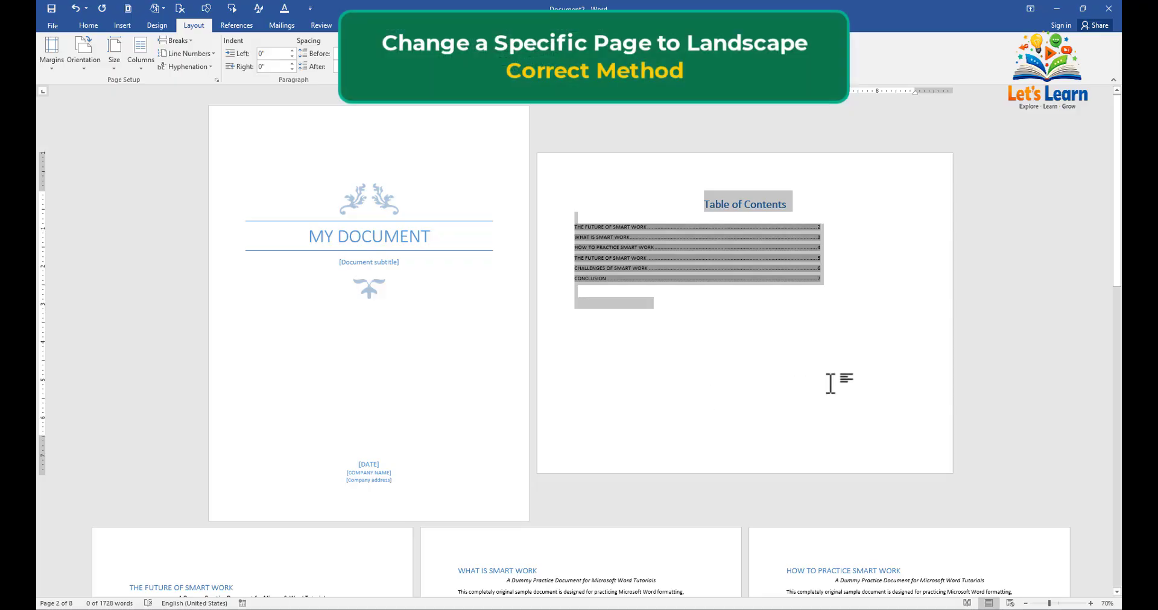
Switch to landscape from this point forward, starting before the "THE FUTURE OF SMART WORK" heading on page 6
mouse_move(1117, 279)
left_mouse_down()
mouse_move(1116, 561)
mouse_move(1116, 282)
left_mouse_up()
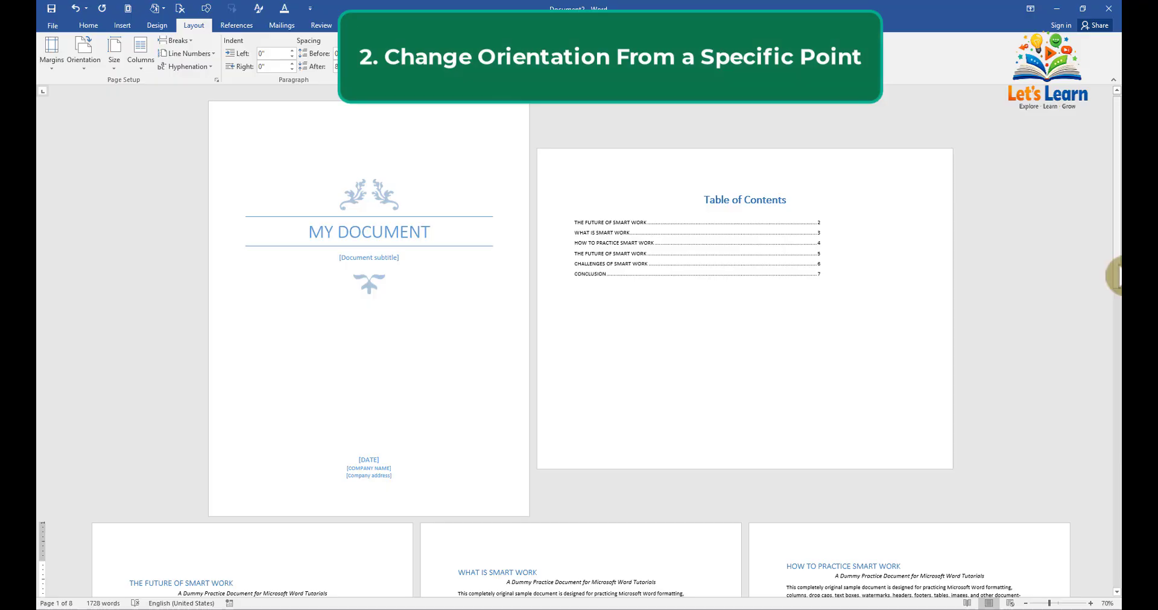
left_click_drag(1116, 275, 1117, 594)
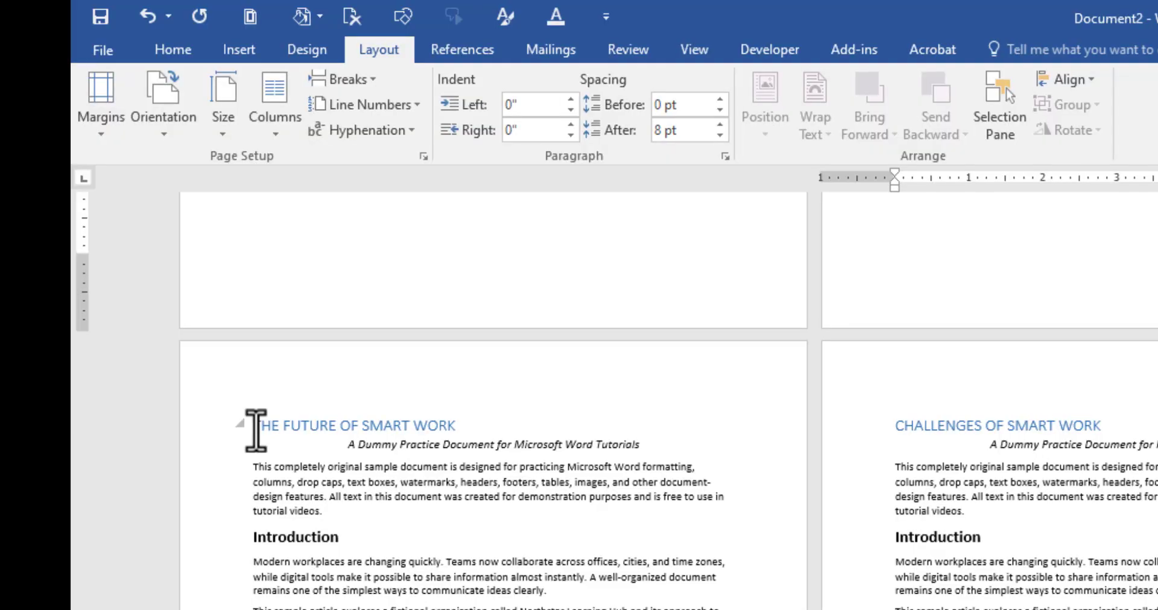
left_click(131, 216)
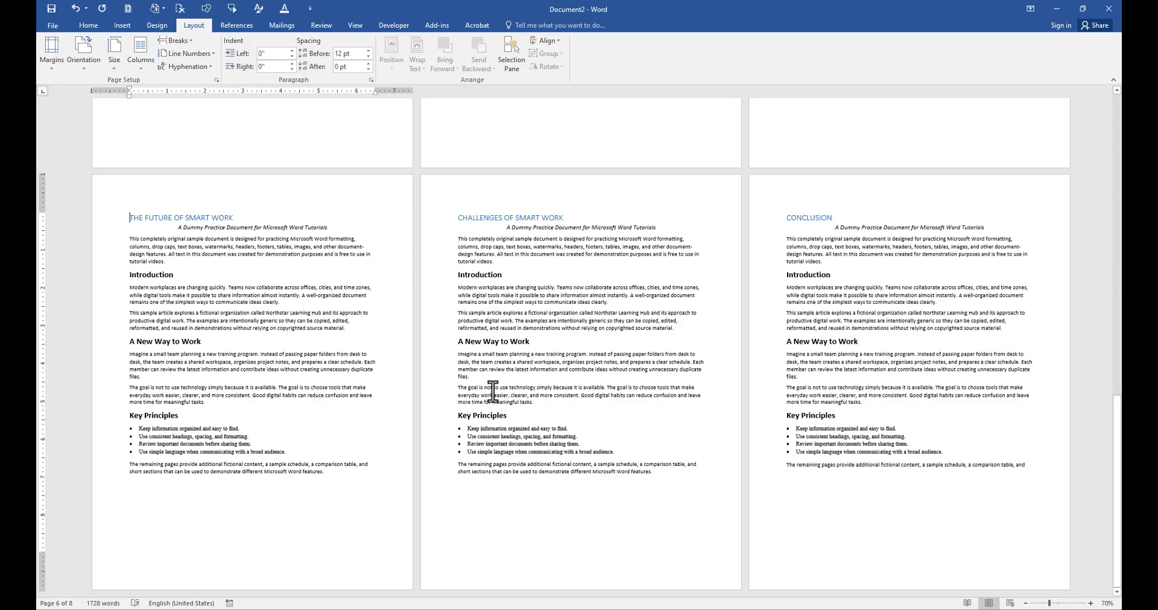
left_click(214, 77)
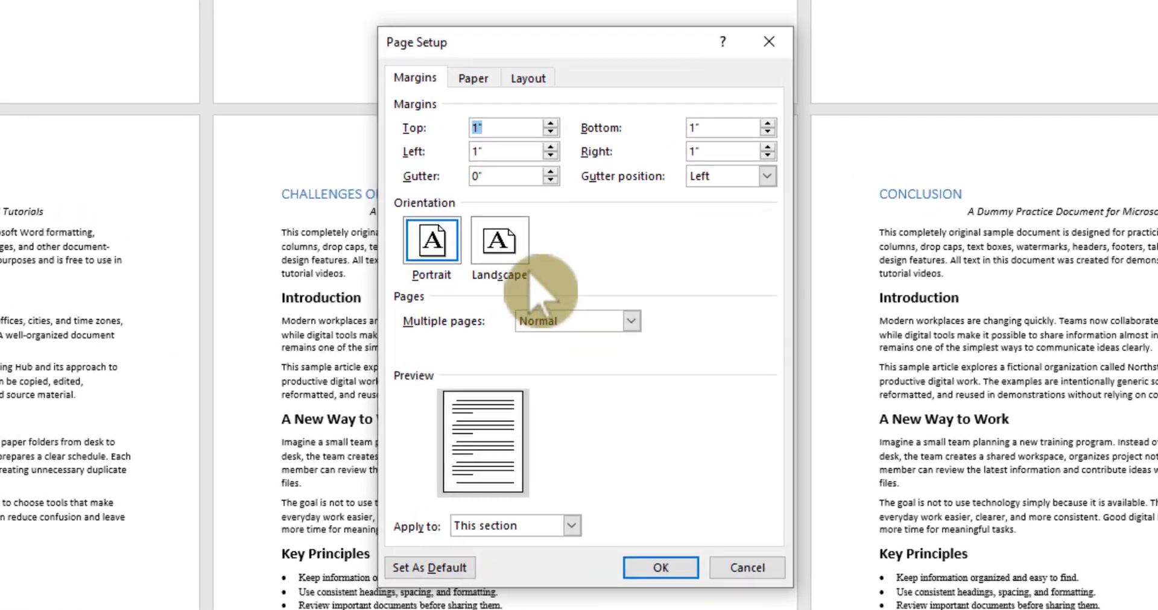
left_click(512, 266)
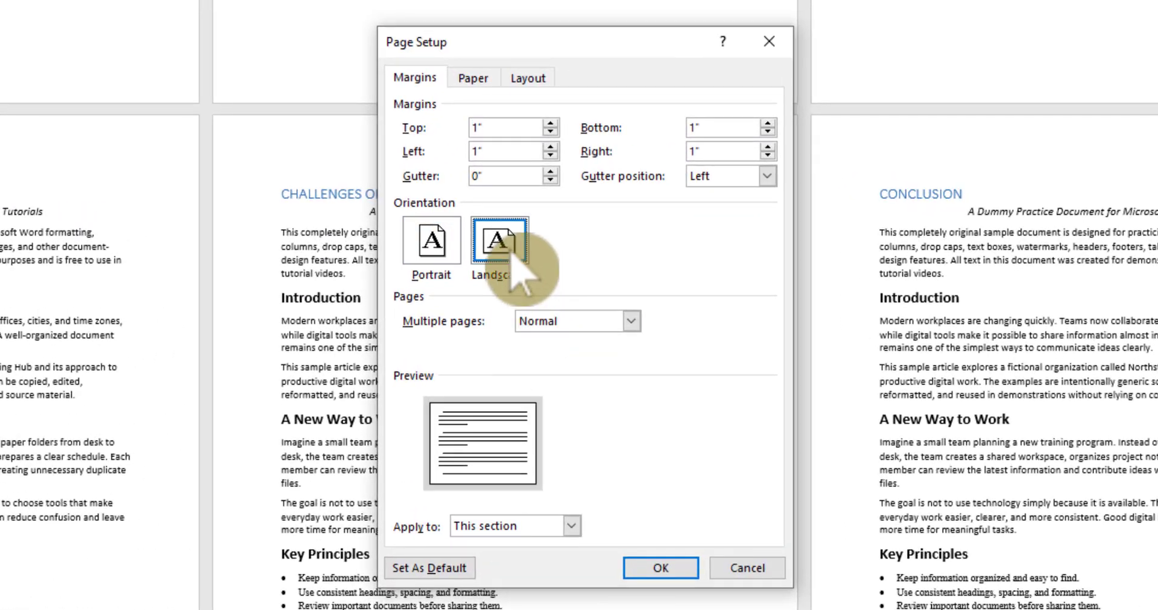
left_click(572, 526)
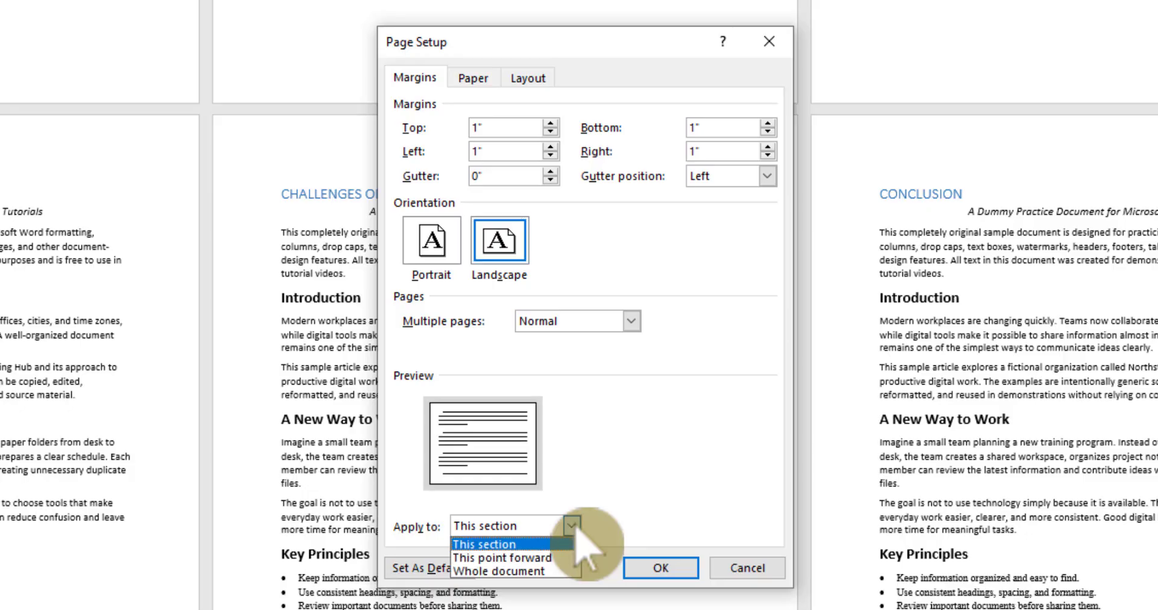
left_click(559, 560)
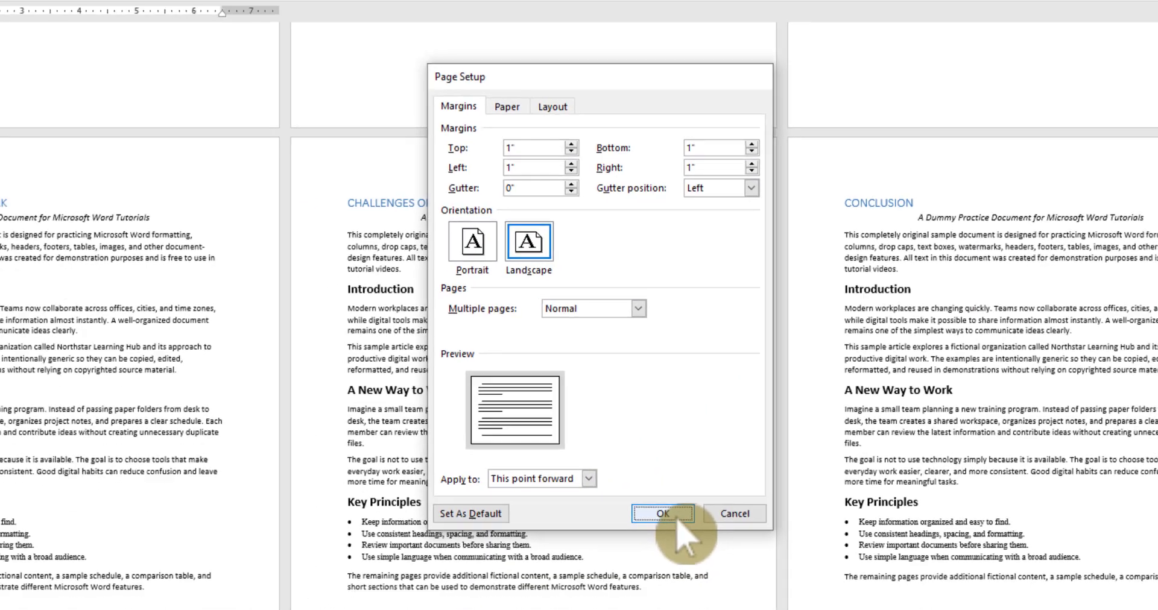
left_click(675, 520)
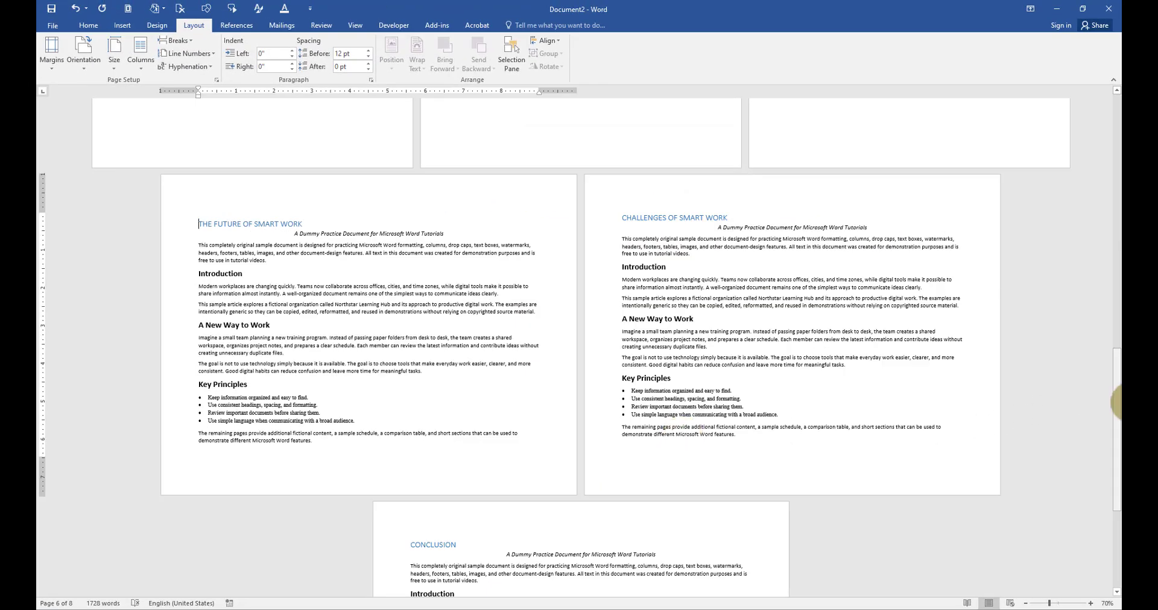
Insert a Next Page section break below the last paragraph of the Conclusion page
left_click_drag(1116, 402, 1118, 141)
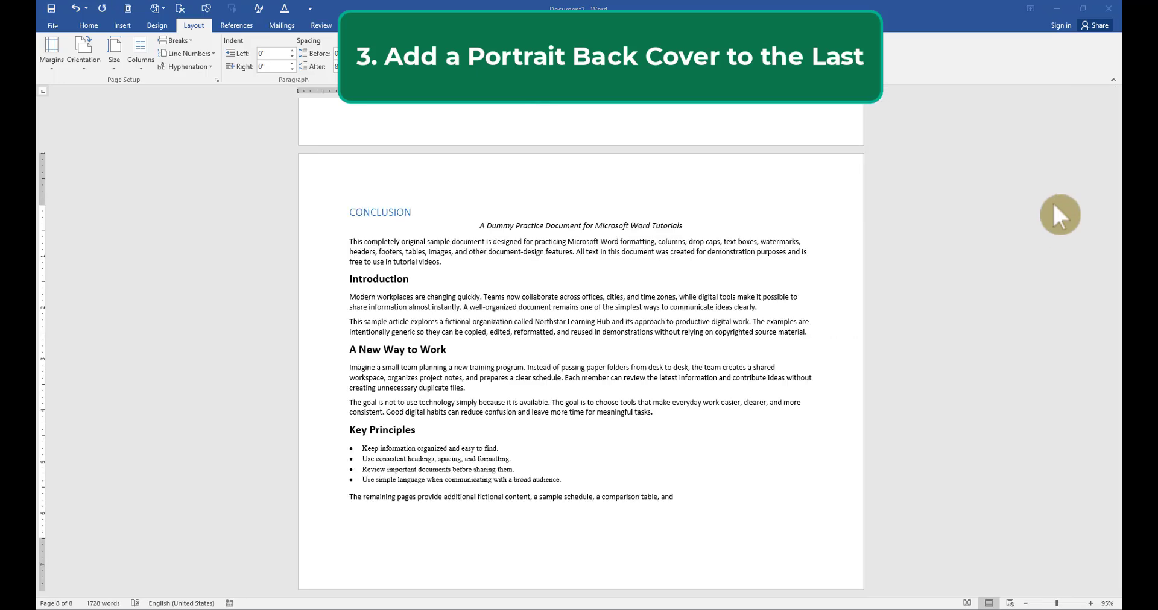
scroll(795, 411, "up", 10)
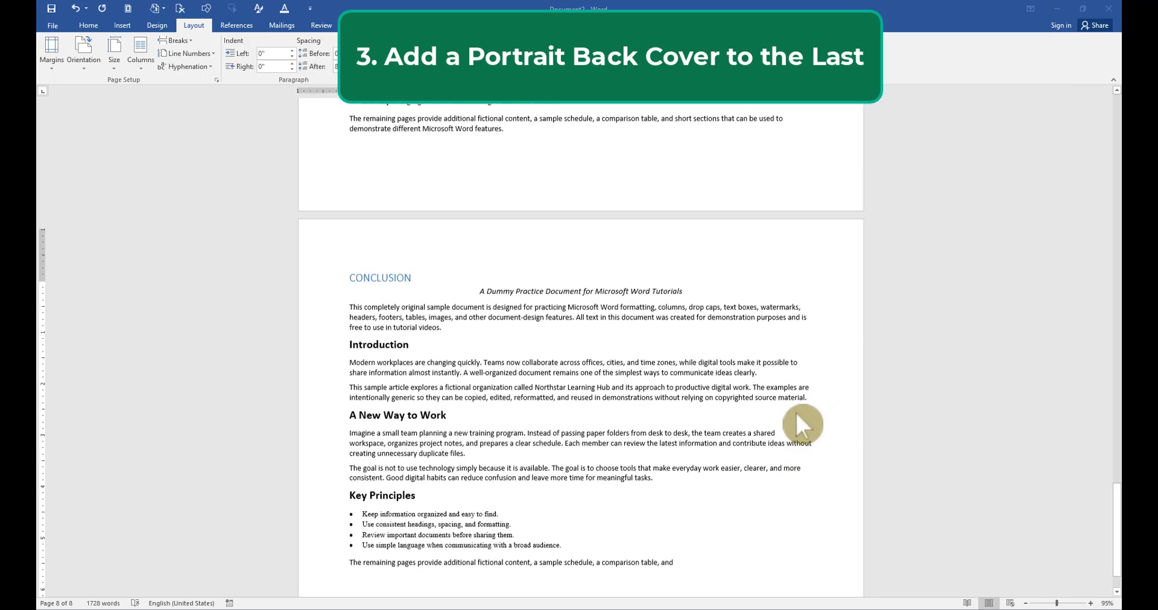
scroll(791, 414, "down", 10)
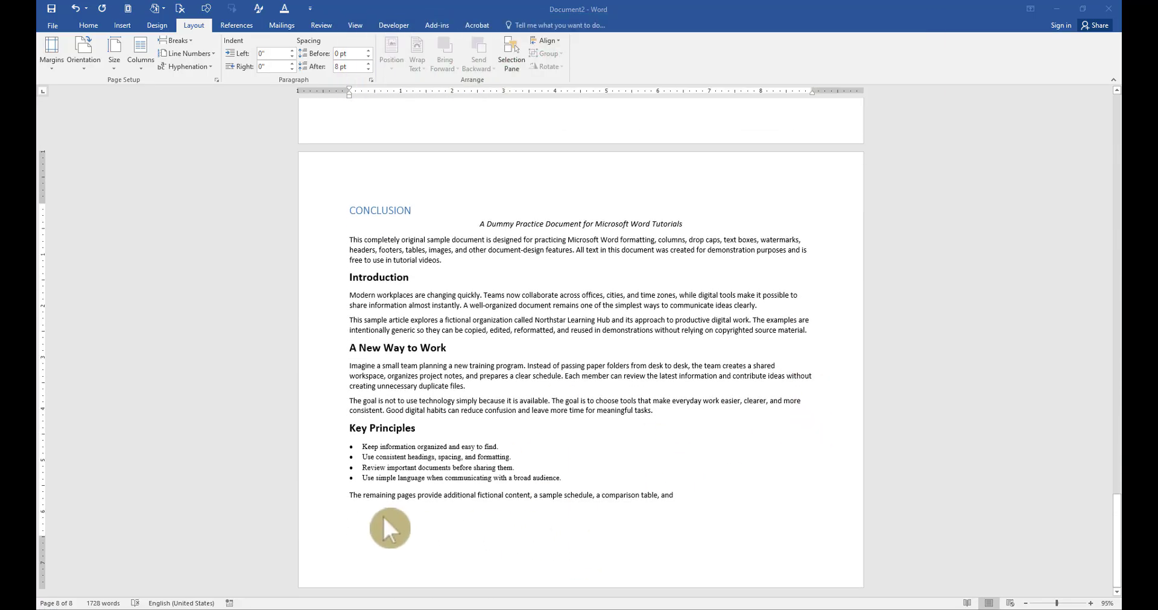
left_click(383, 516)
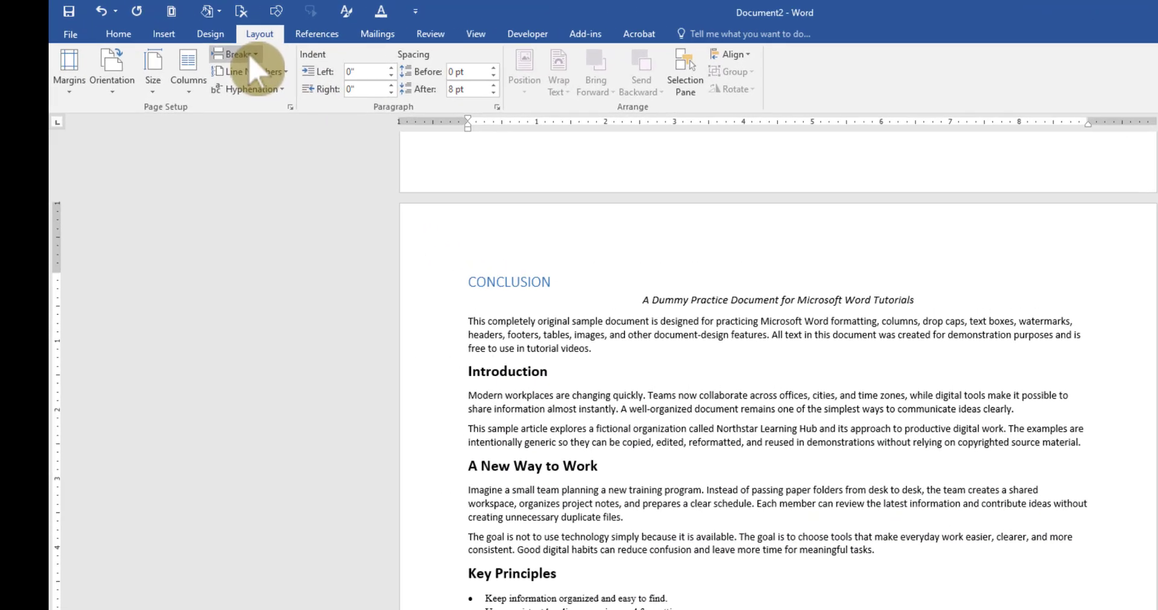
left_click(180, 41)
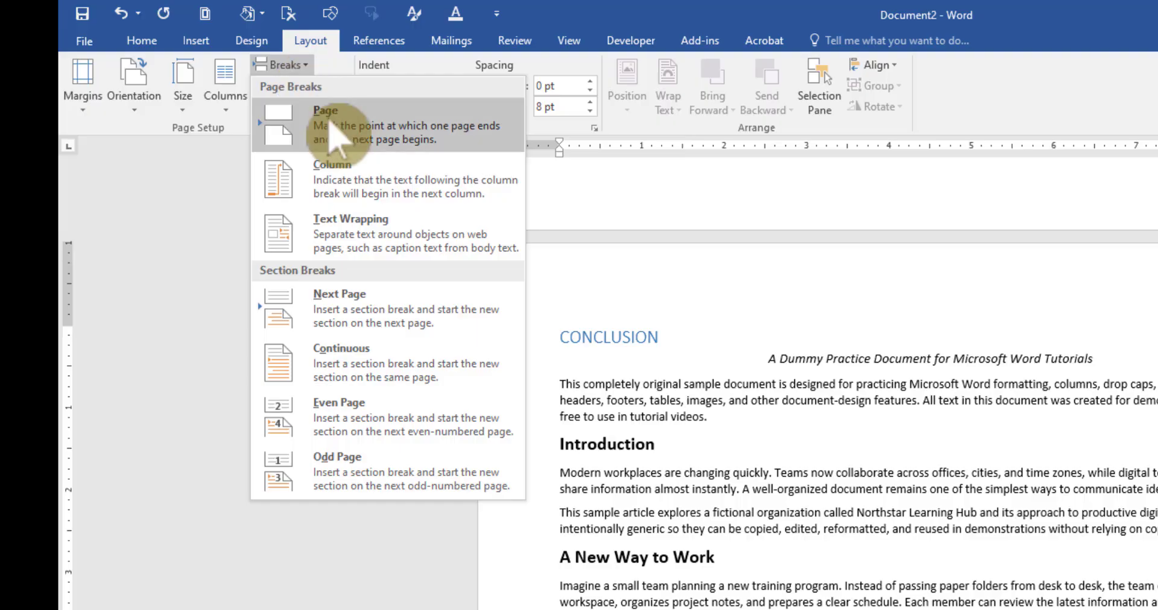
left_click(380, 314)
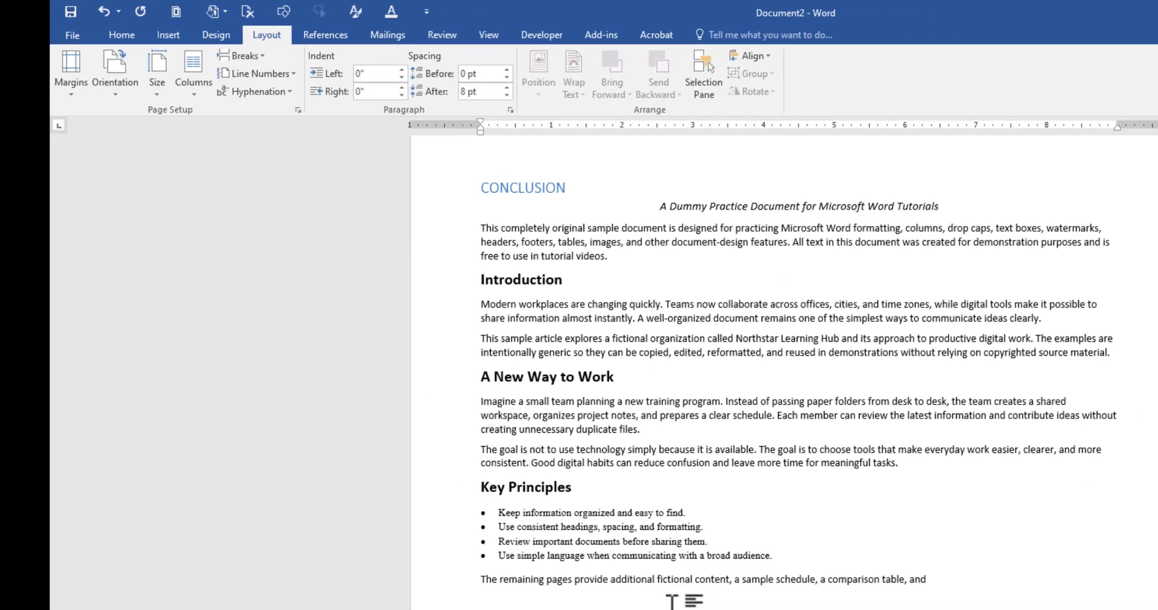
Enter "BACK COVER" on the new last page, enlarge its font size and centre it
scroll(499, 473, "down", 3)
type("BACK COVE")
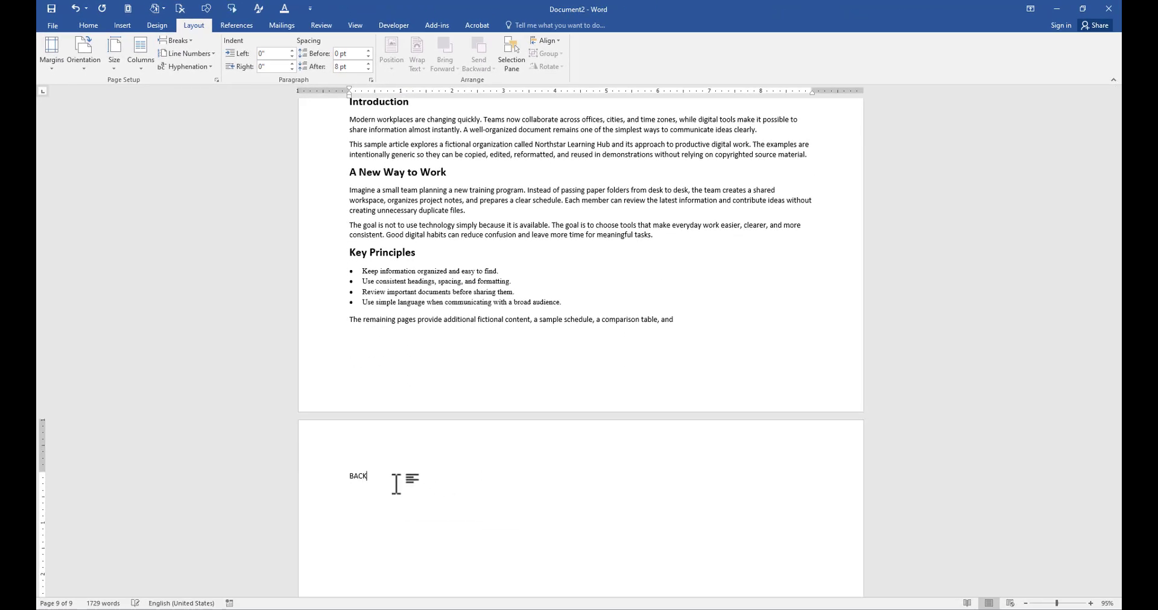
left_click(323, 483)
key("ctrl+]")
key("ctrl+]")
key("ctrl+]")
key("ctrl+]")
key("ctrl+]")
key("ctrl+]")
key("ctrl+]")
key("ctrl+]")
key("ctrl+]")
key("ctrl+]")
key("ctrl+]")
key("ctrl+]")
key("ctrl+]")
key("ctrl+]")
key("ctrl+]")
key("ctrl+]")
key("ctrl+]")
key("ctrl+]")
key("ctrl+]")
key("ctrl+]")
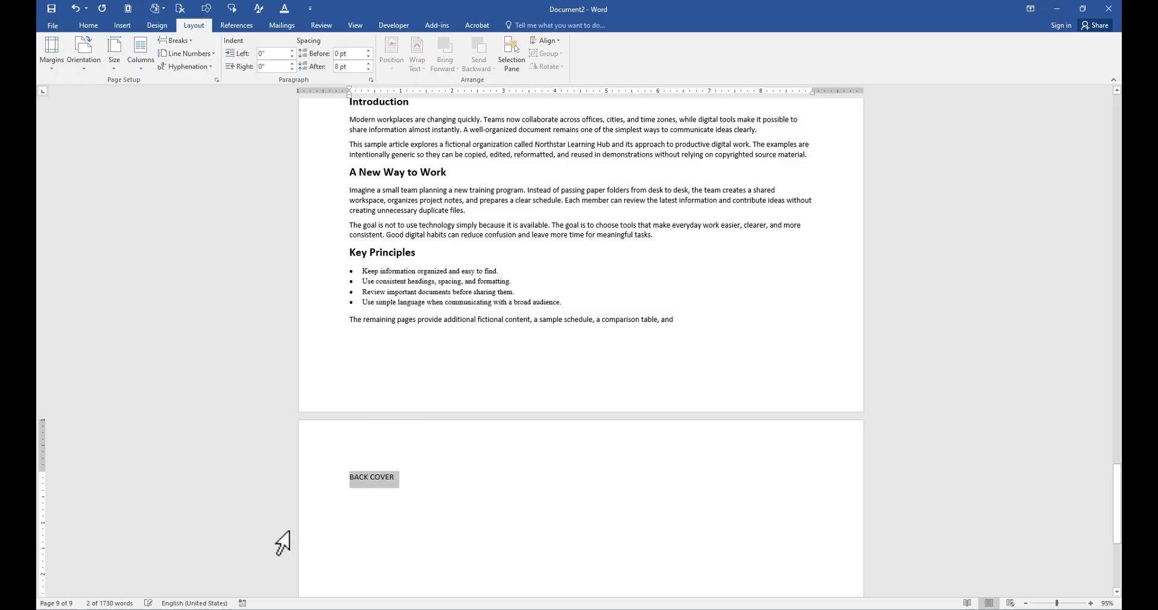
key("ctrl+e")
Add blank lines above the BACK COVER title to move it down the page
left_click(500, 504)
key("Return")
key("Return")
key("Return")
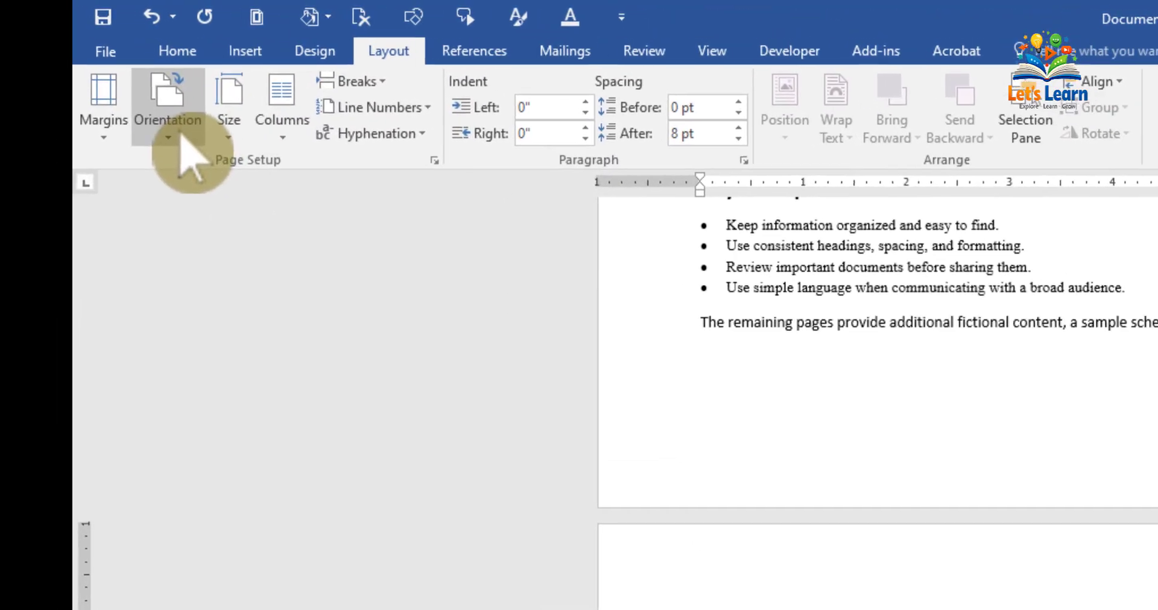
Set the orientation of the back cover section to portrait
left_click(83, 54)
left_click(217, 223)
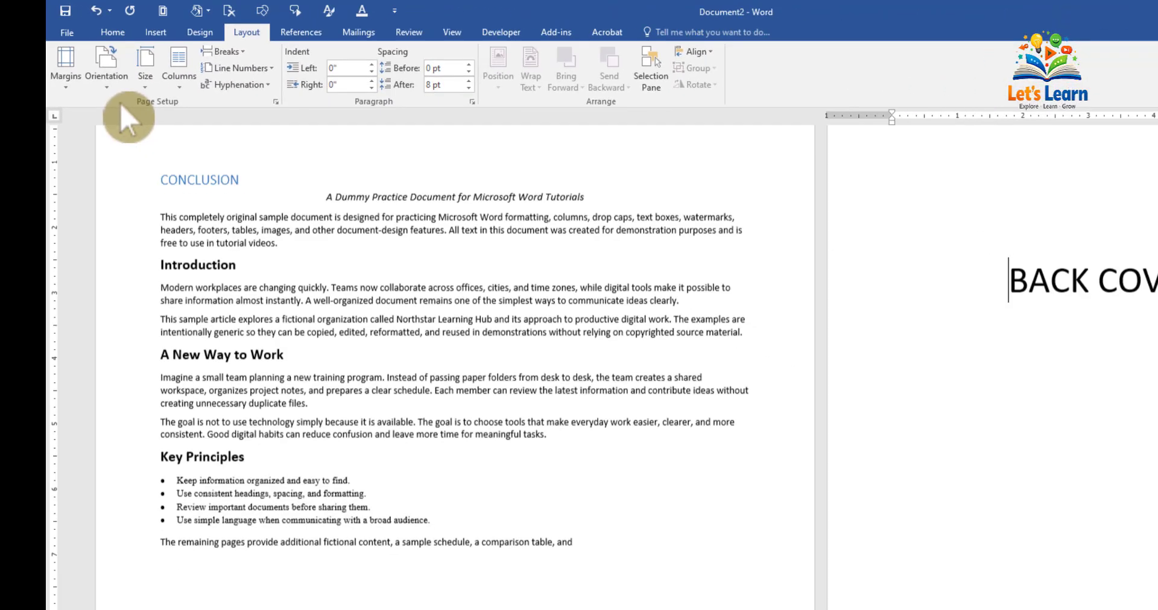
scroll(969, 348, "up", 2)
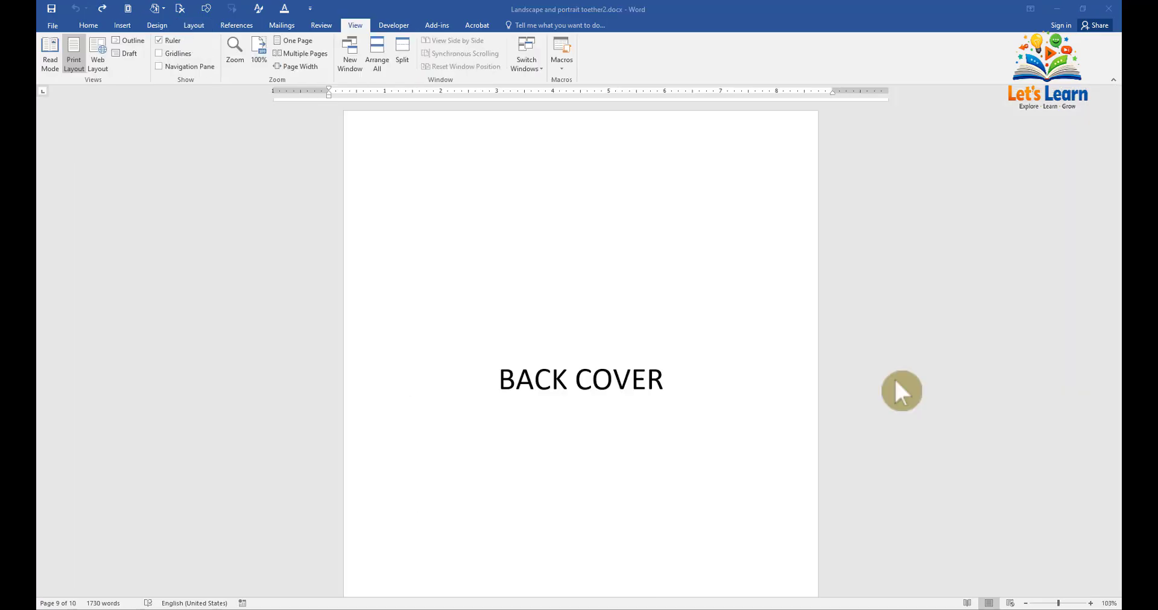
scroll(899, 390, "up", 8)
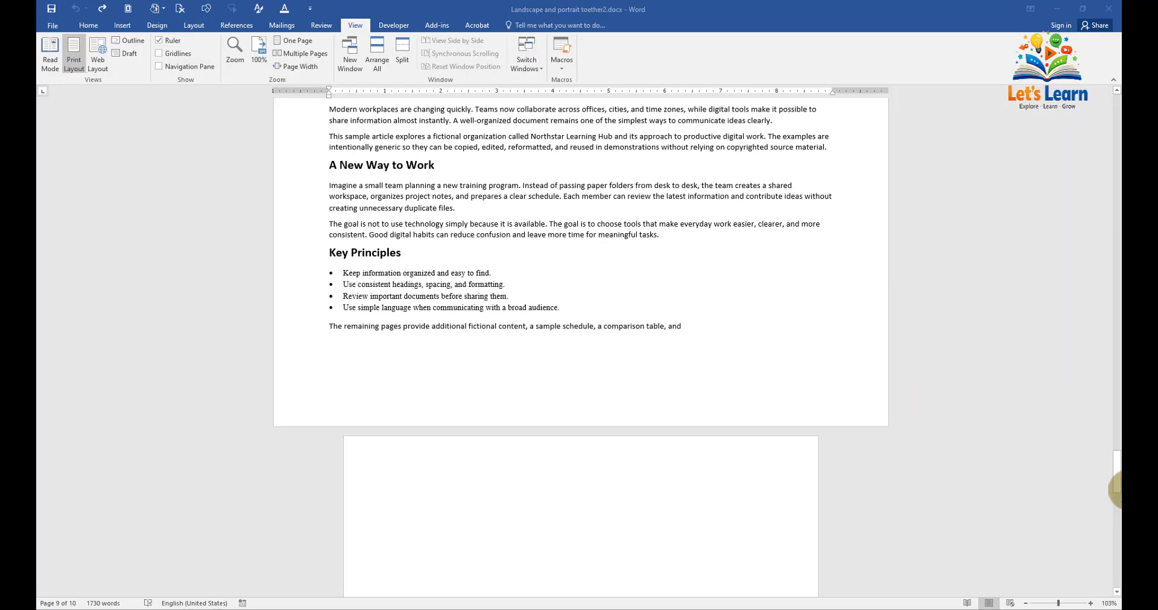
mouse_move(1115, 490)
left_mouse_down()
mouse_move(1113, 103)
mouse_move(1115, 510)
left_mouse_up()
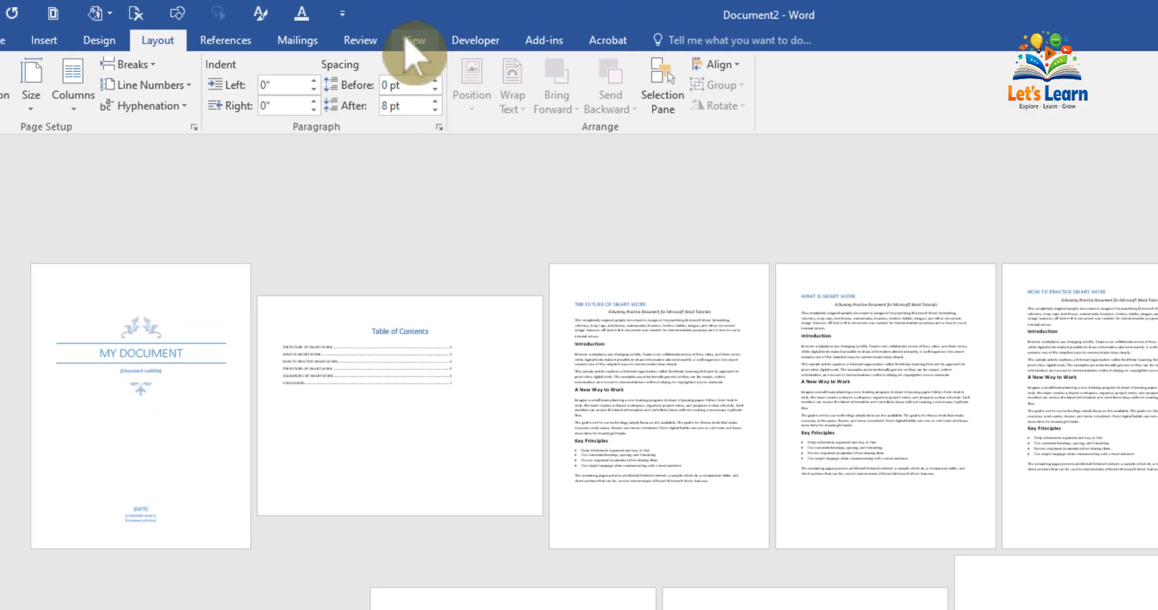
Display multiple pages side by side and zoom out to review the page orientations across the document
left_click(355, 24)
left_click(314, 56)
left_click(271, 97)
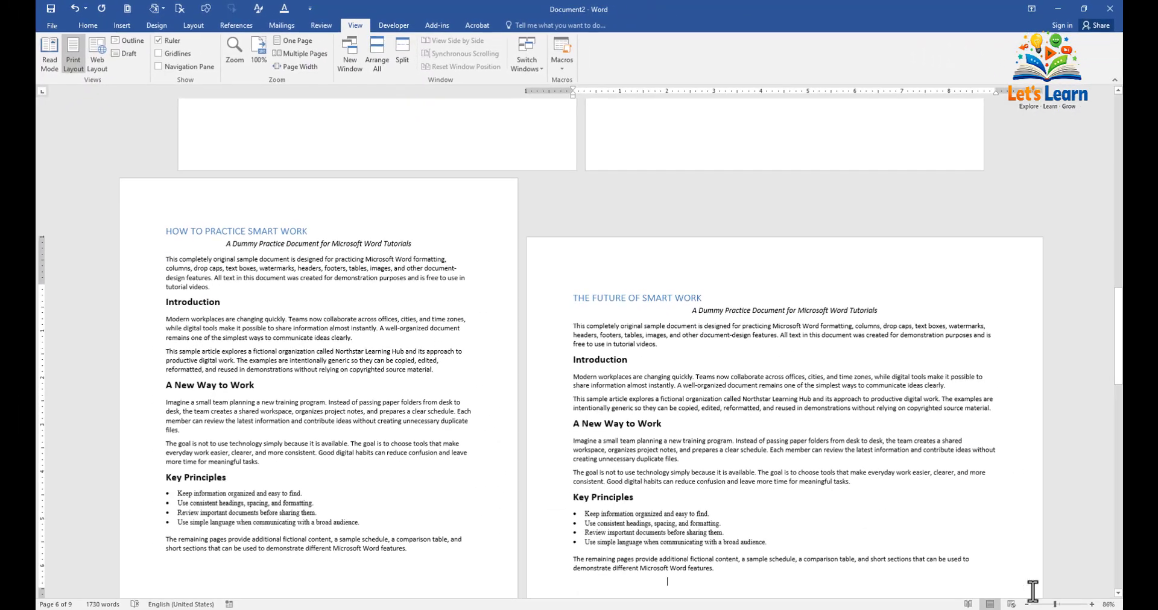
left_click_drag(1053, 603, 1040, 604)
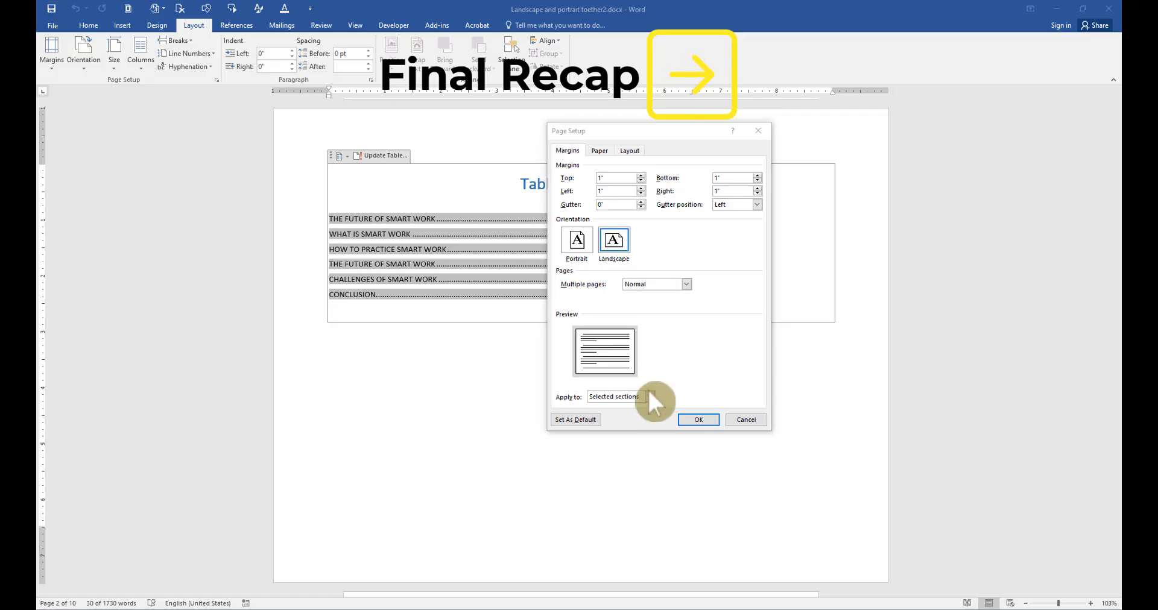
Apply landscape to the selected text for the table of contents, and to this point forward for the Challenges of Smart Work page
left_click(649, 397)
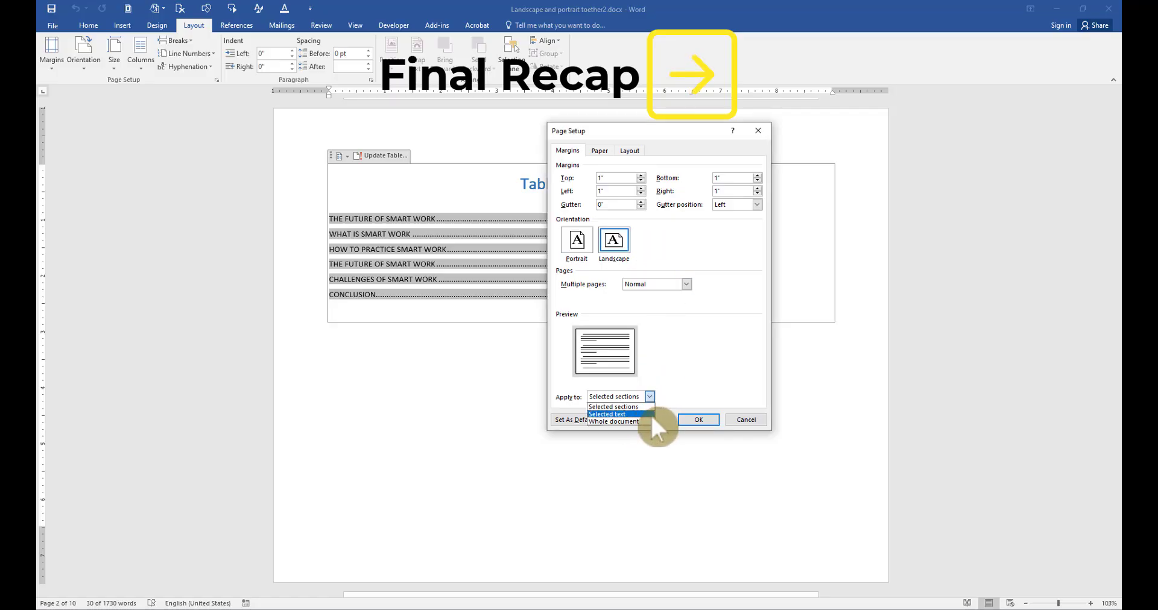
left_click(650, 413)
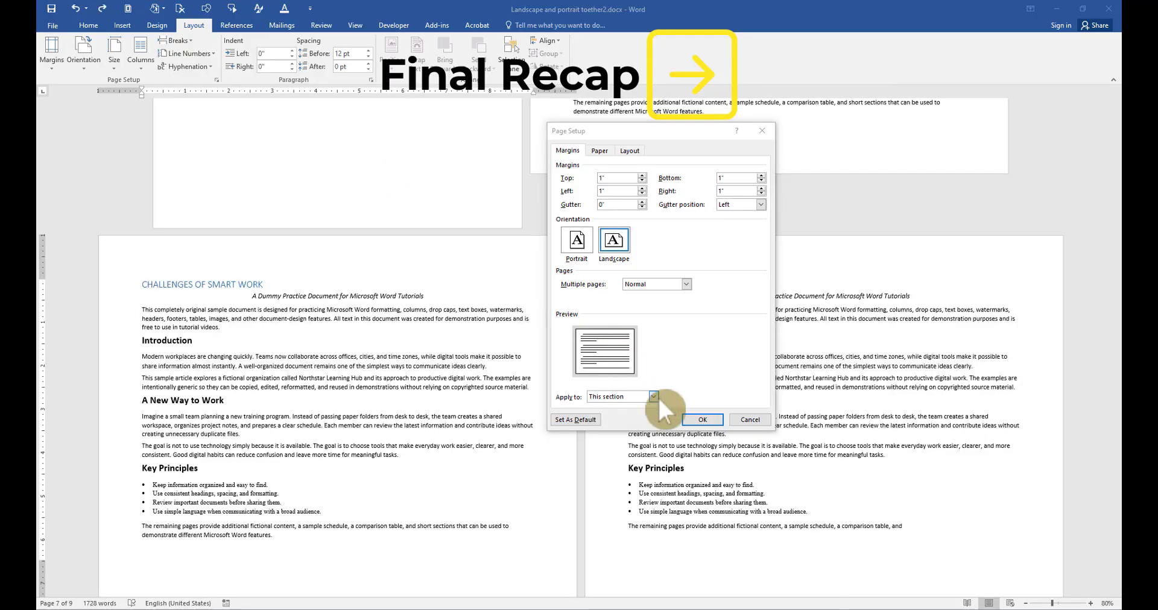
left_click(653, 396)
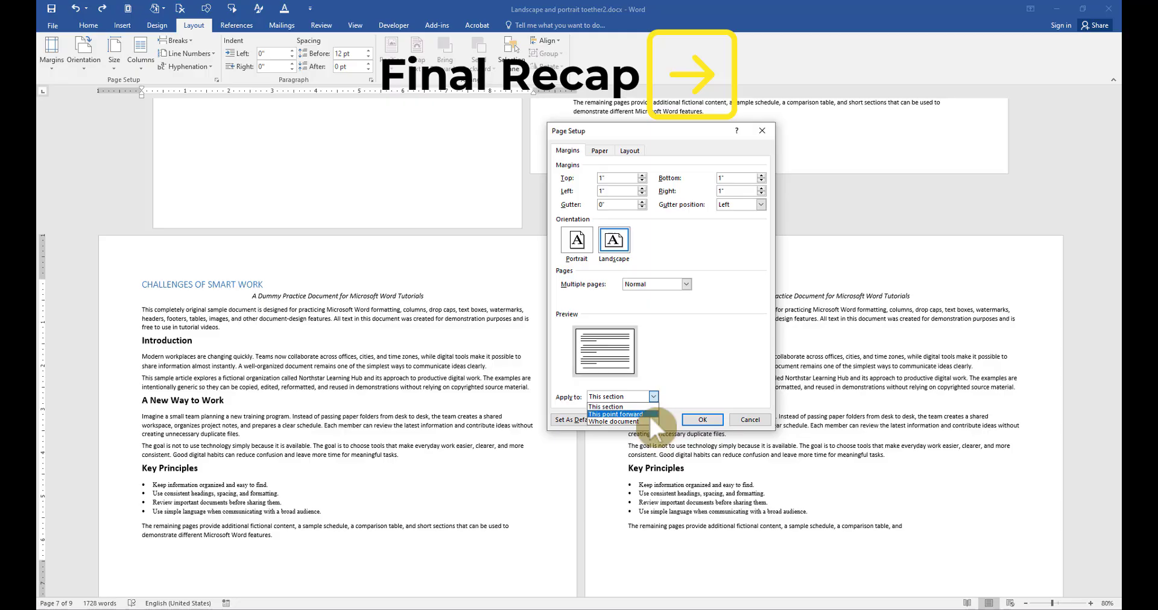
left_click(649, 414)
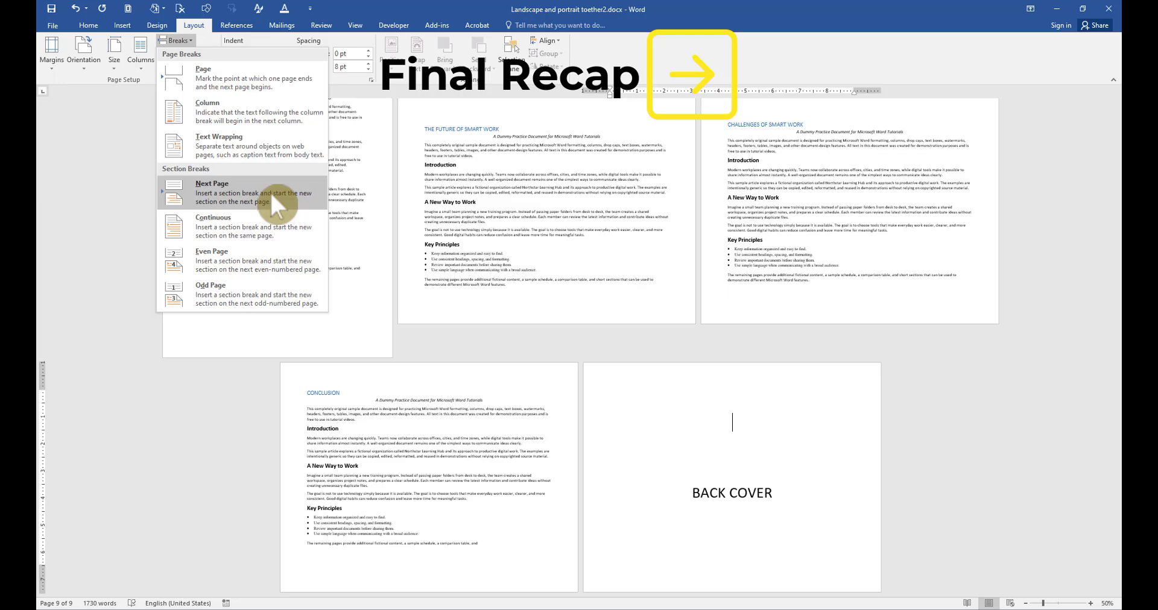
Change the landscape BACK COVER page at the end of the document to portrait orientation
left_click(199, 23)
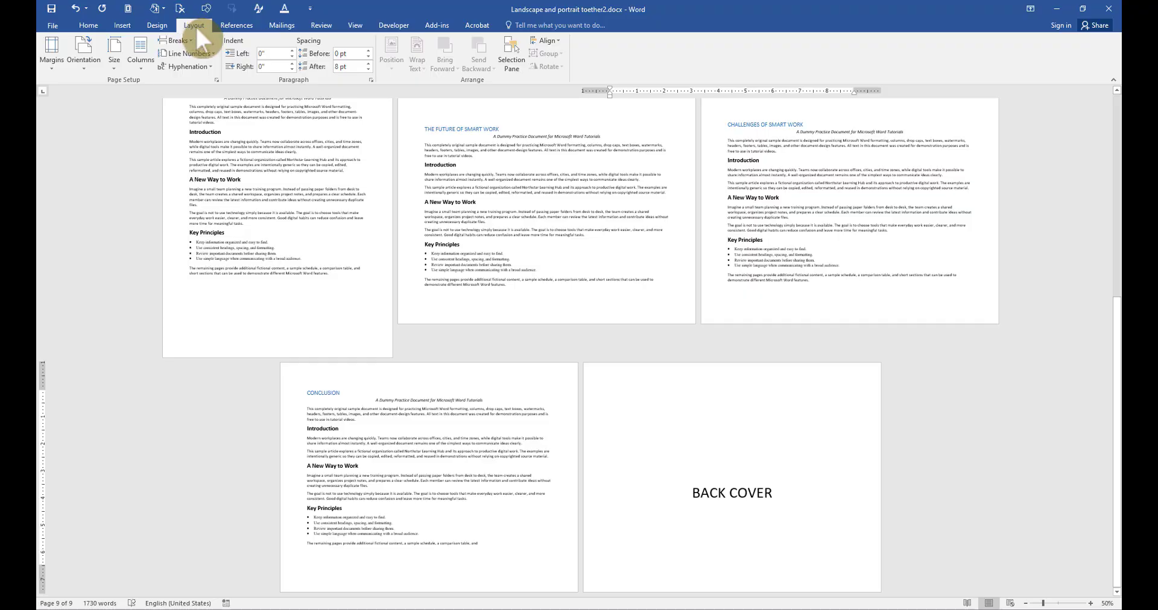
left_click(85, 66)
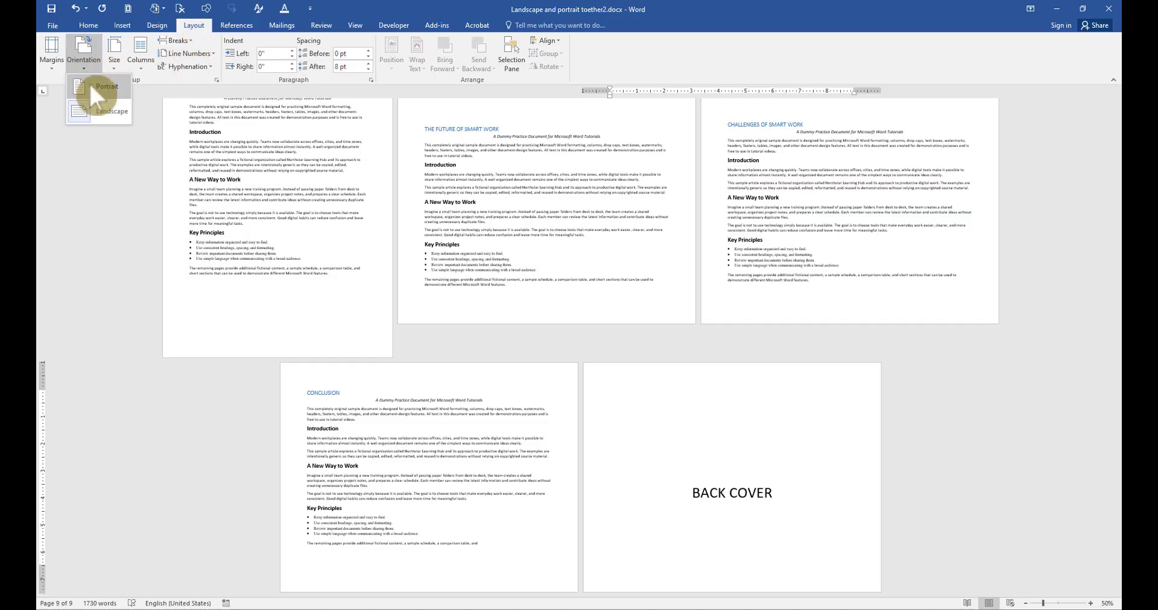
left_click(91, 86)
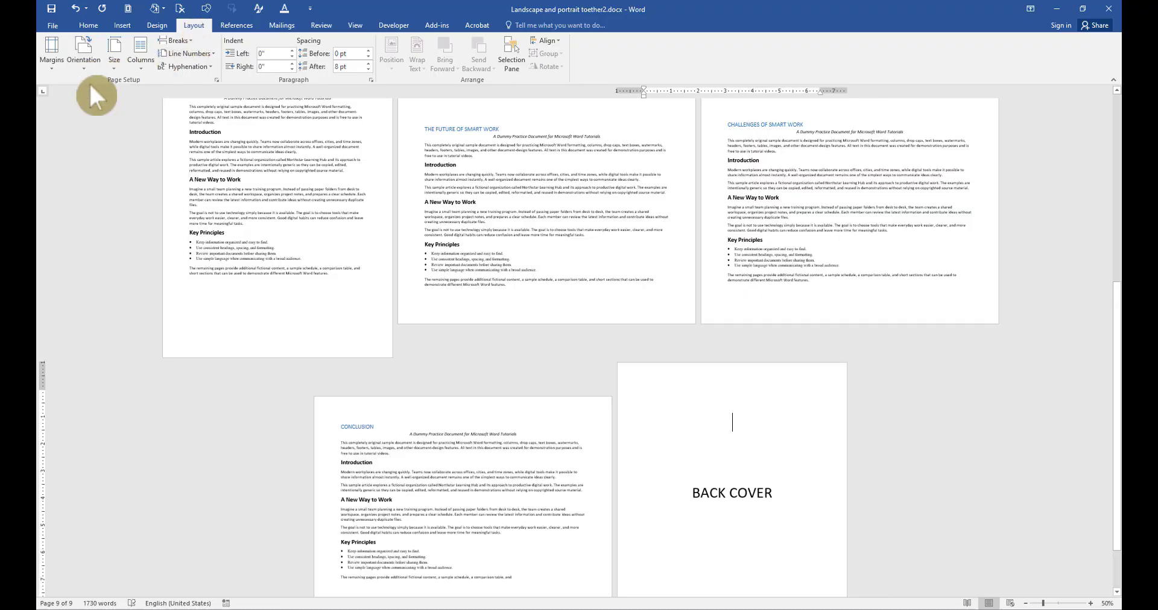
scroll(619, 404, "down", 3)
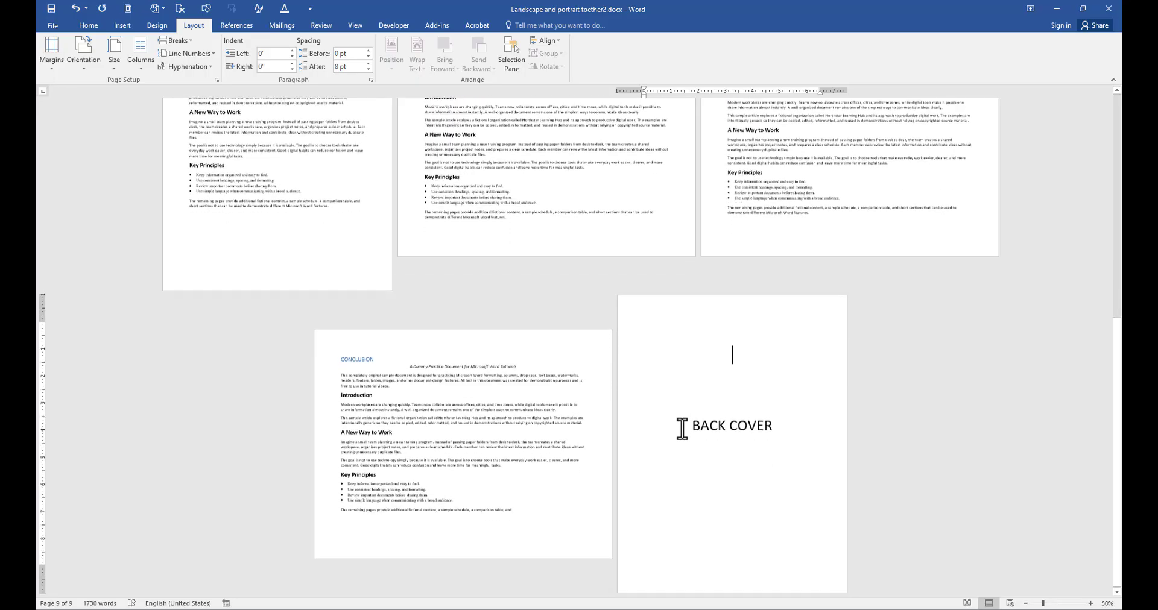